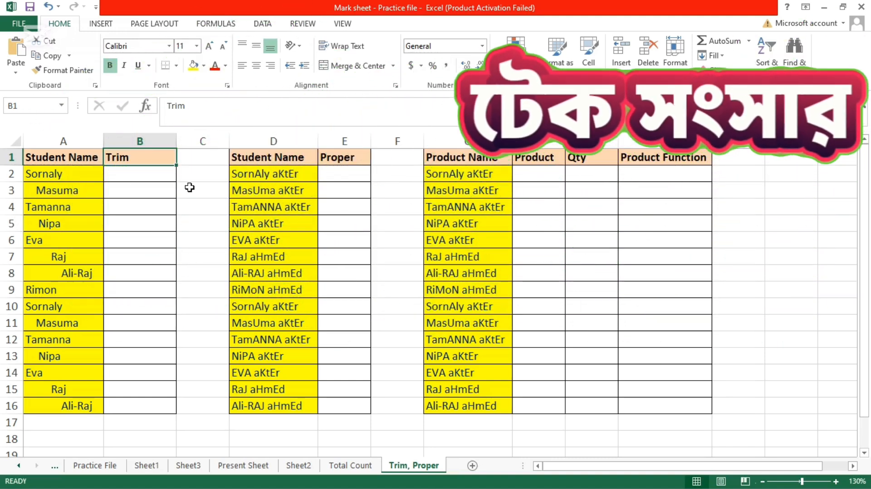
Examine the student names in A2:A16 for uneven leading spaces
click(150, 180)
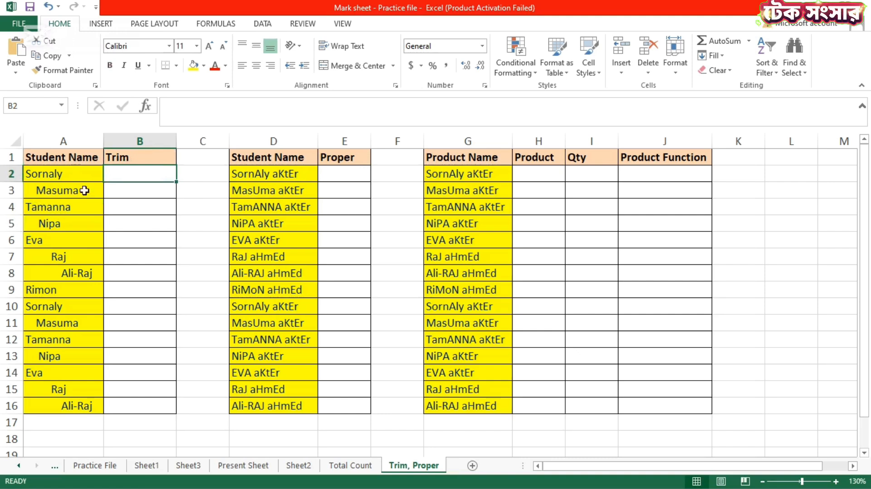
click(71, 174)
mouse_move(75, 195)
mouse_down()
mouse_move(72, 406)
mouse_move(80, 384)
mouse_move(58, 213)
mouse_move(83, 191)
mouse_up()
click(83, 190)
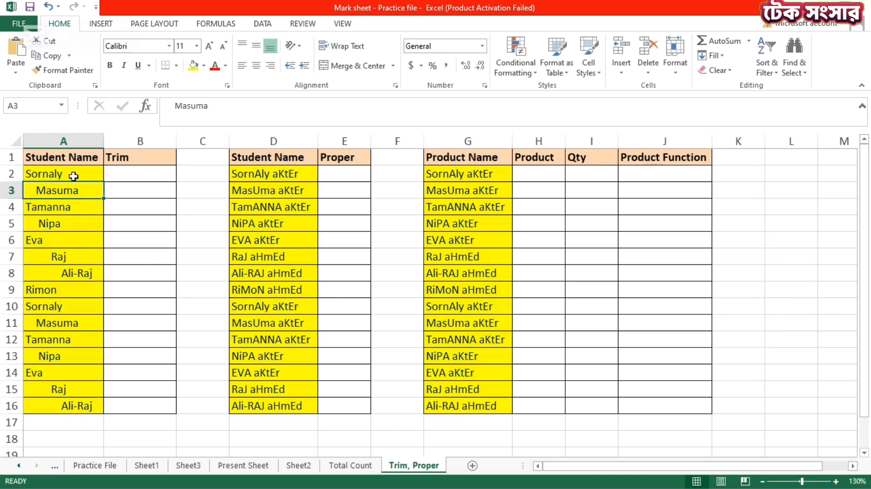
drag(78, 180, 88, 408)
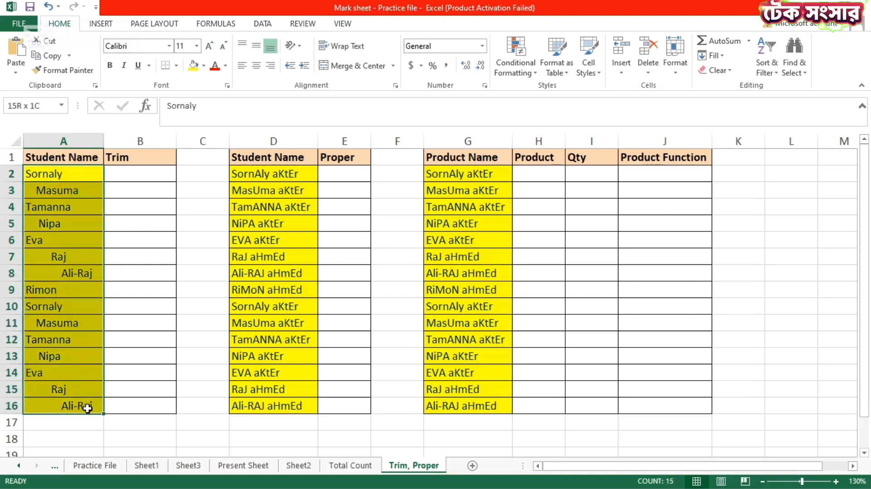
click(86, 189)
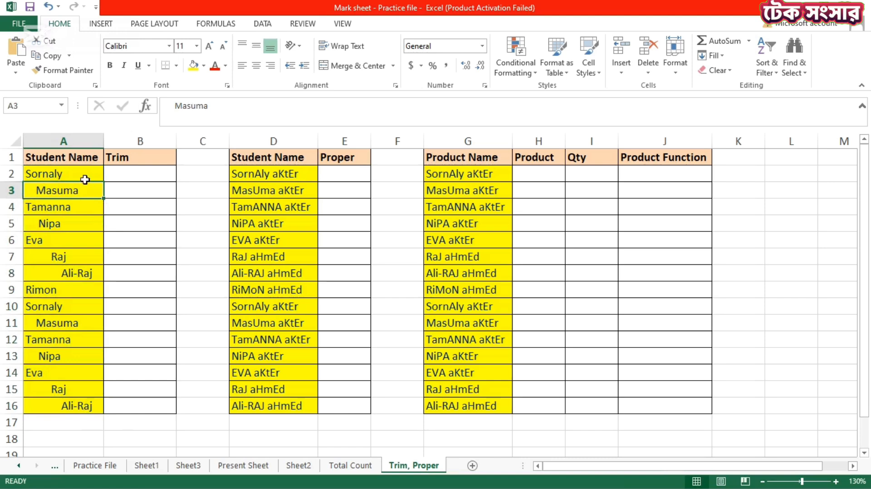
click(79, 220)
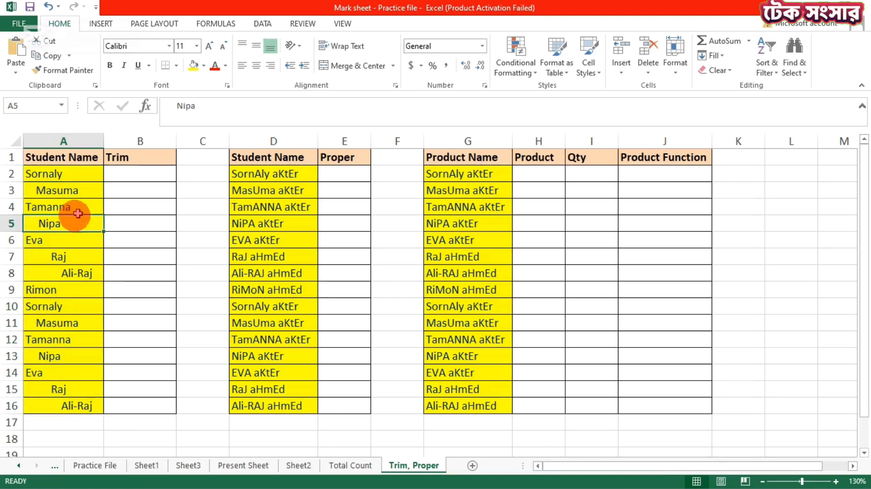
click(75, 178)
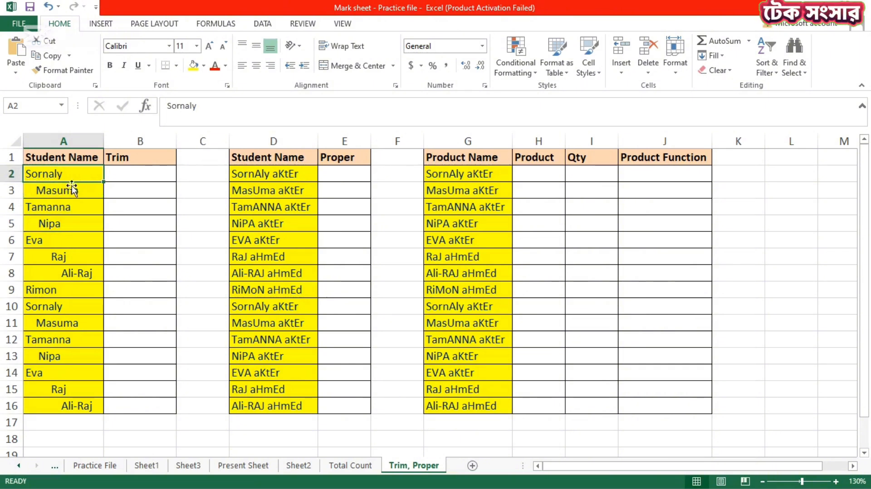
Try removing the leading spaces in cell A3 by editing the name directly, and undo that edit
click(50, 198)
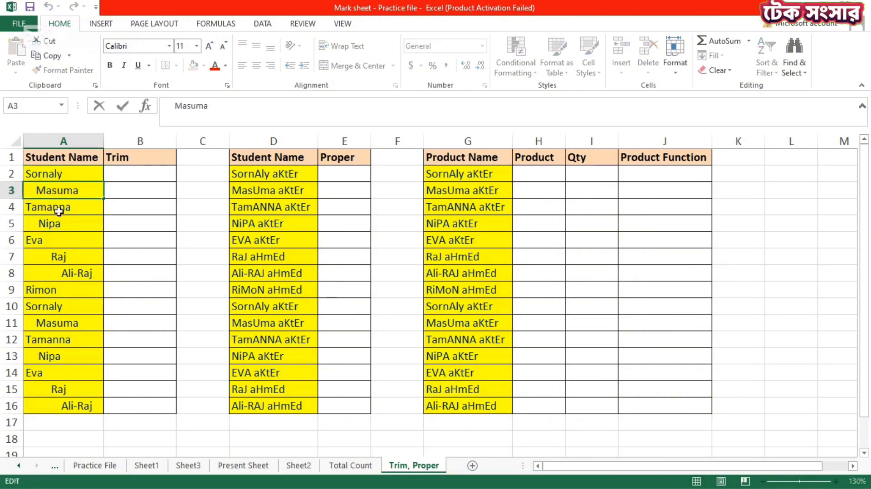
double_click(44, 191)
click(37, 190)
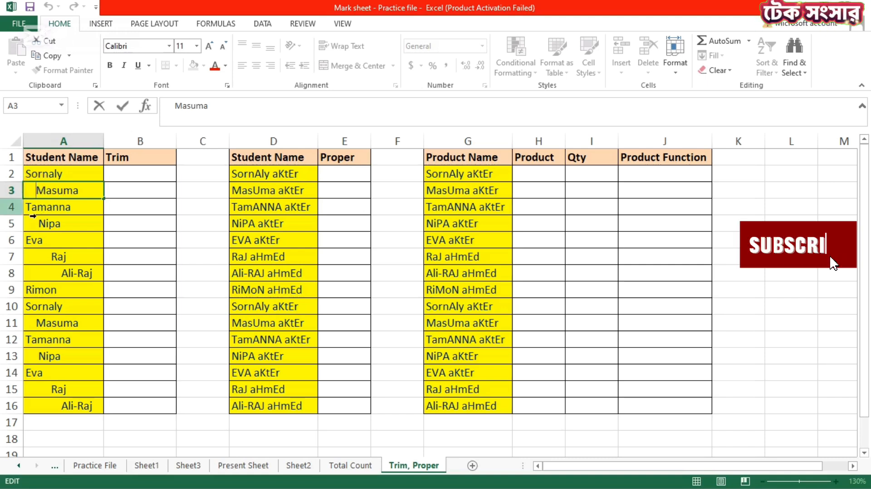
key(BackSpace)
key(BackSpace)
key(BackSpace)
key(BackSpace)
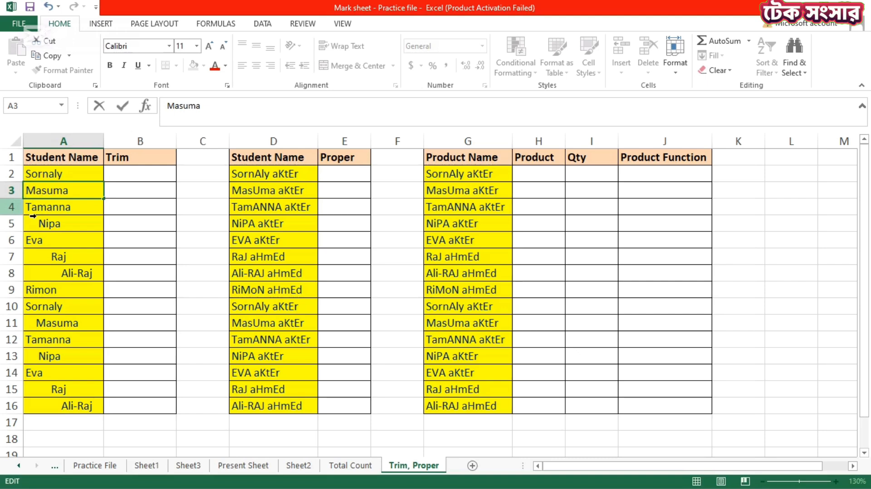
key(Return)
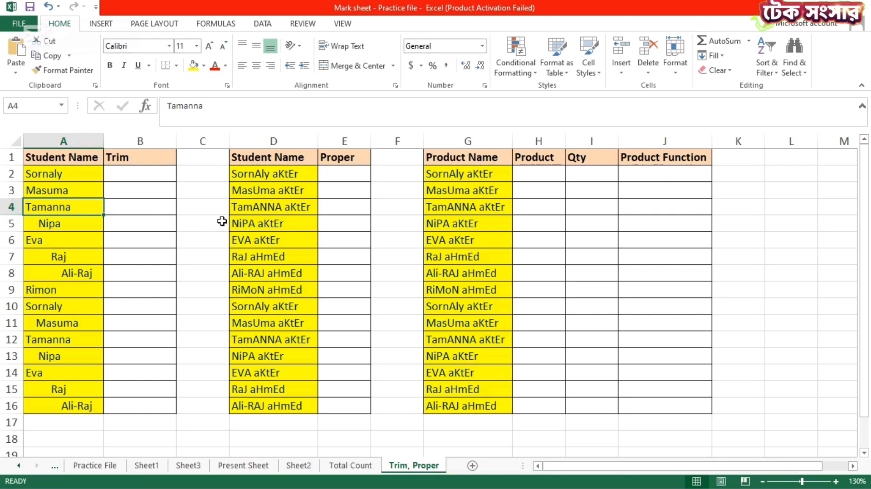
key(ctrl+z)
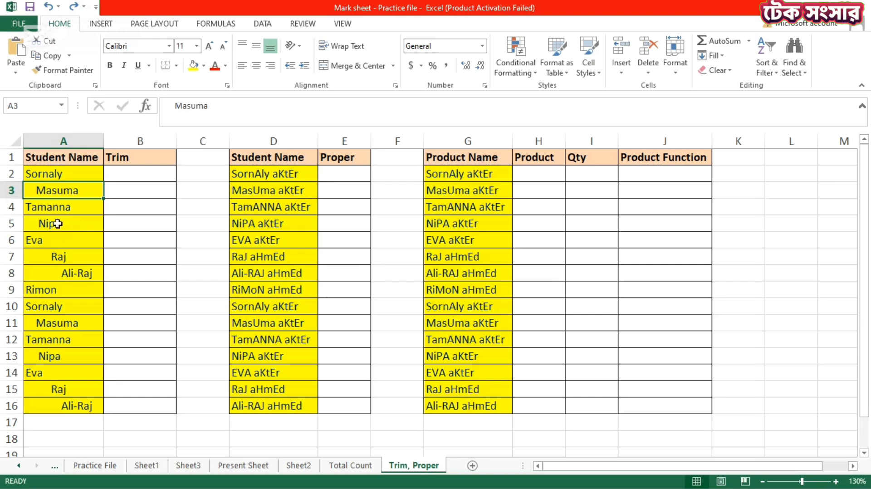
Enter the formula =TRIM(A2) in cell B2 of the Trim column
click(135, 181)
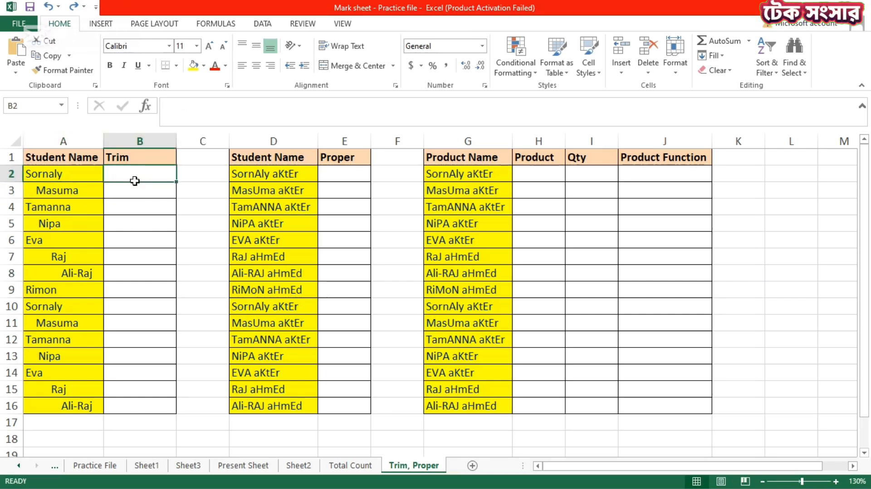
text(=)
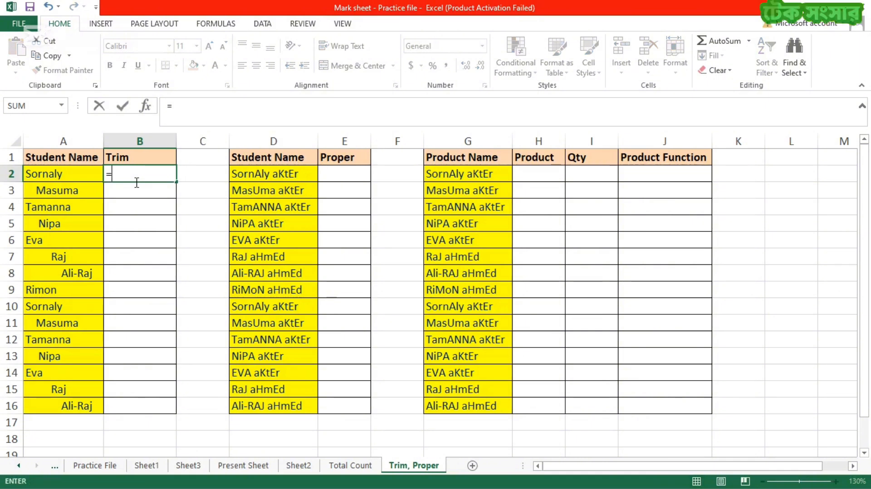
text(tri)
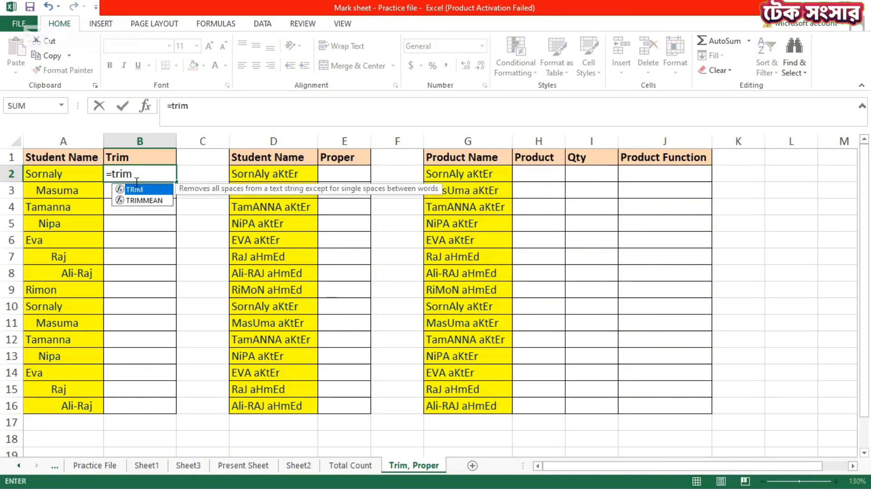
text(m)
key(Tab)
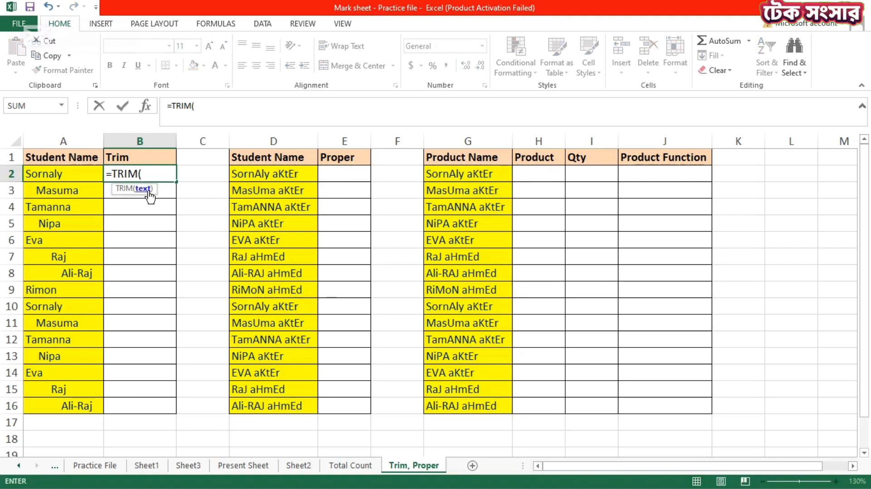
click(72, 181)
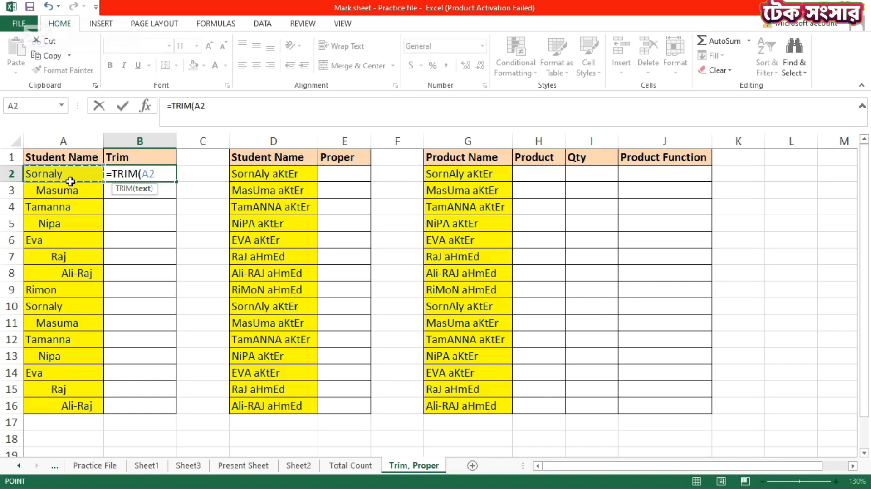
text())
key(Return)
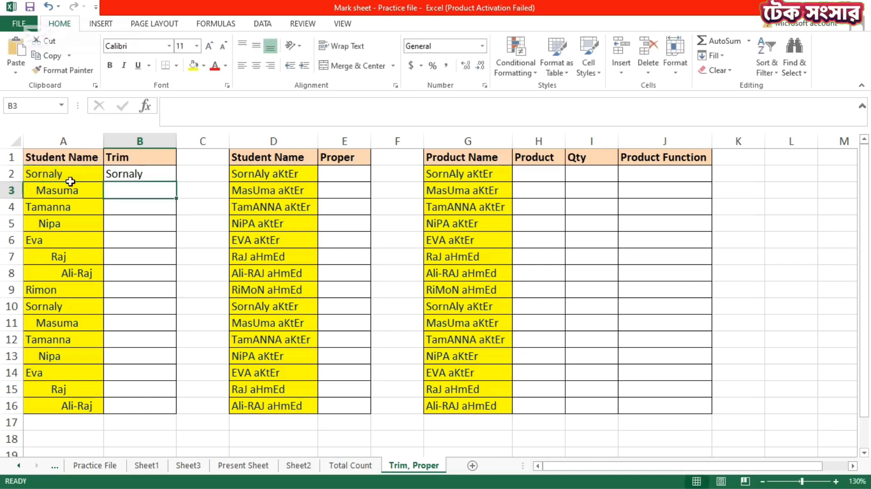
Fill the TRIM formula from B2 down to B16
key(Up)
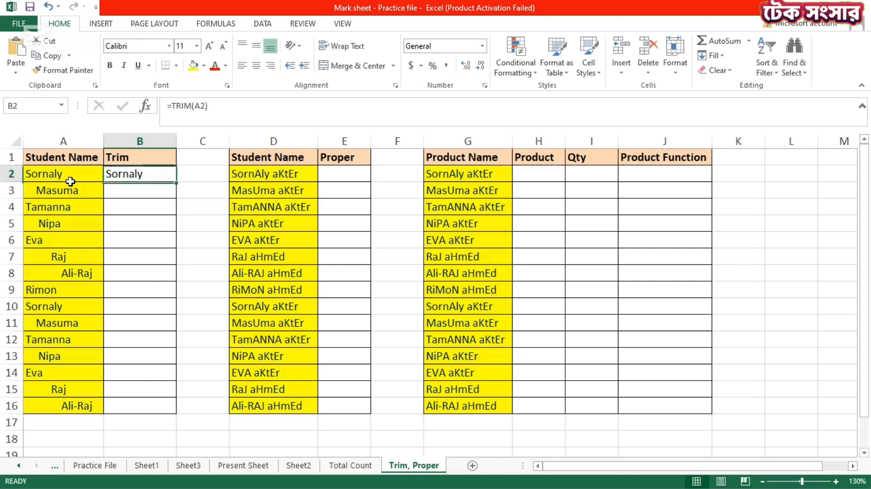
double_click(179, 188)
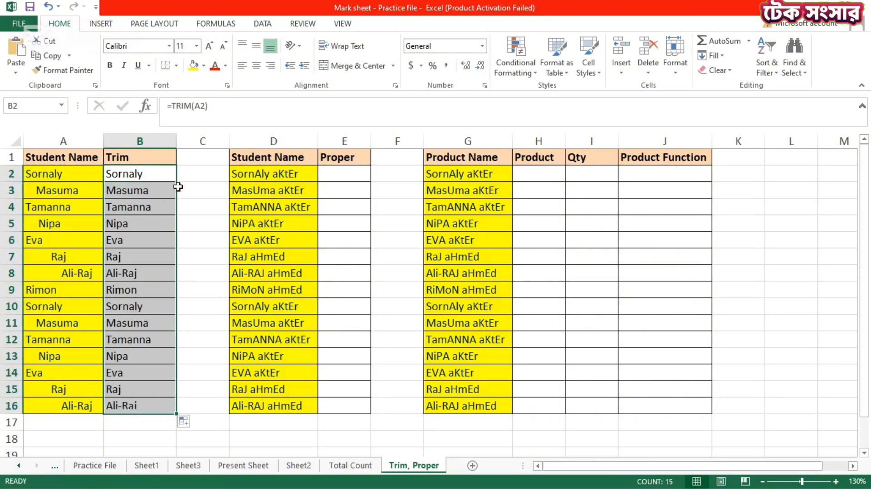
click(152, 255)
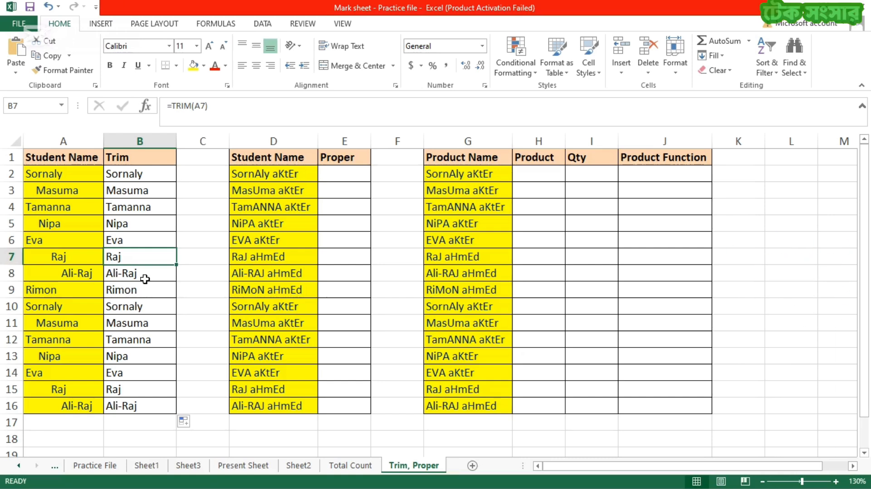
Try deleting the original Student Name column A, and undo the deletion
click(63, 160)
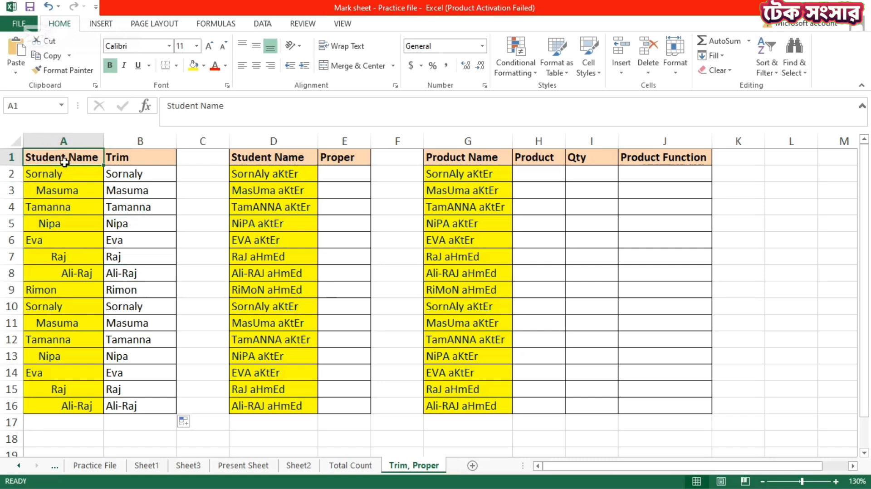
right_click(60, 159)
click(53, 141)
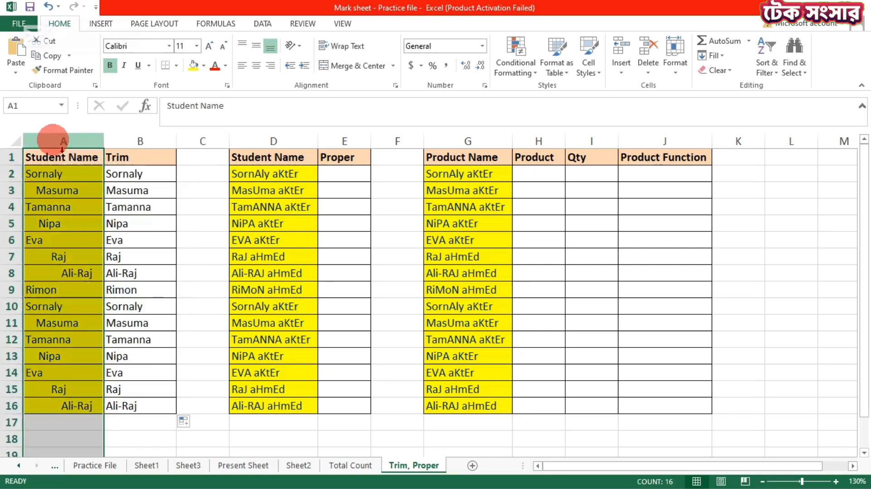
right_click(54, 145)
click(85, 245)
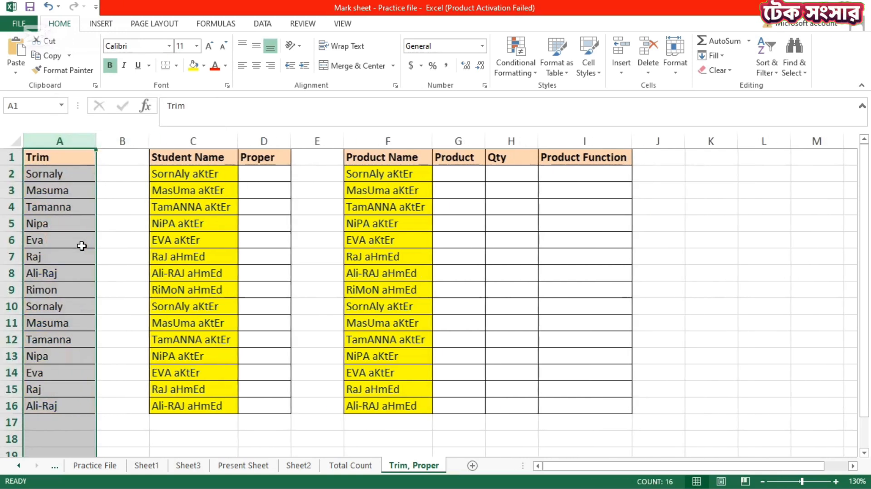
click(71, 276)
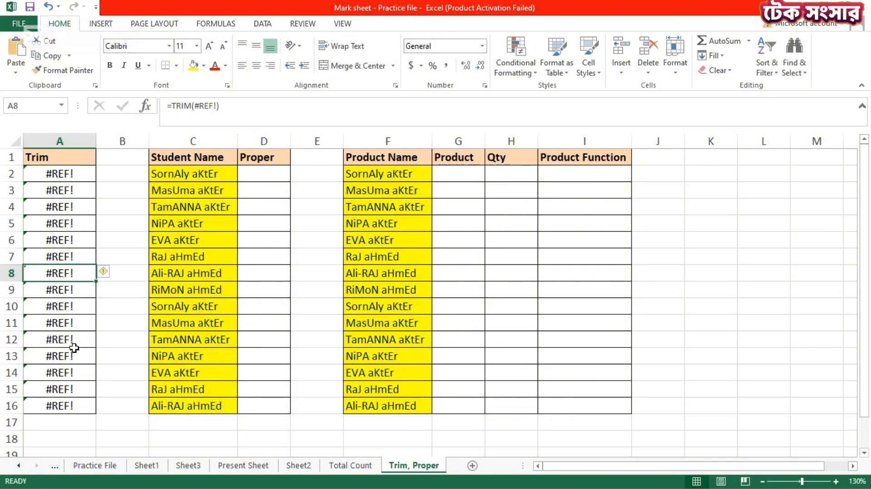
key(ctrl+z)
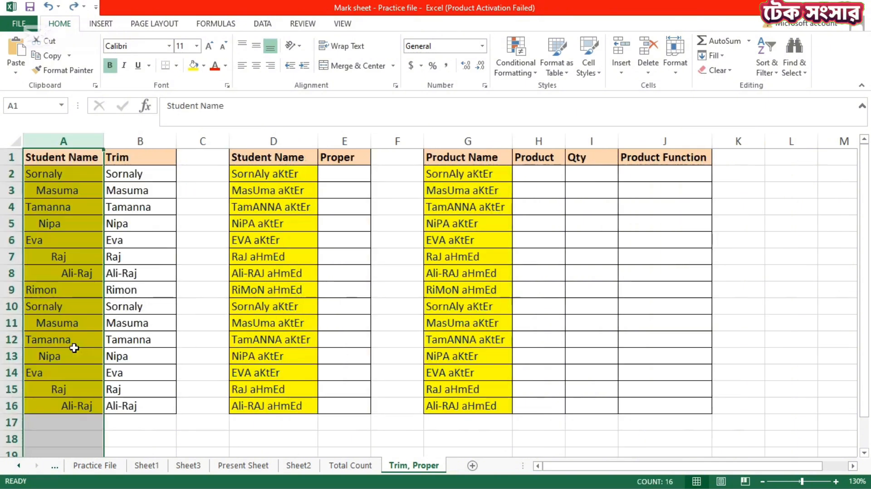
Copy the trimmed names in B2:B16 and paste them as values over the original names in A2:A16
click(149, 323)
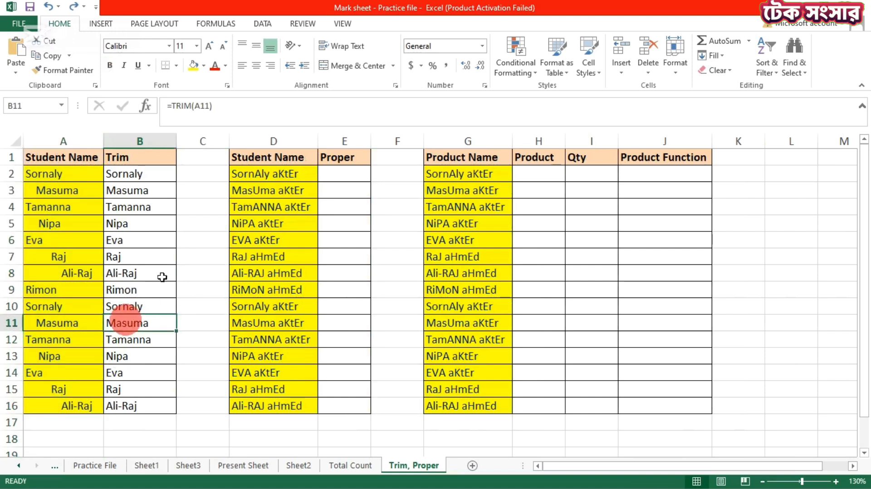
drag(153, 181, 145, 224)
click(141, 178)
drag(140, 178, 136, 406)
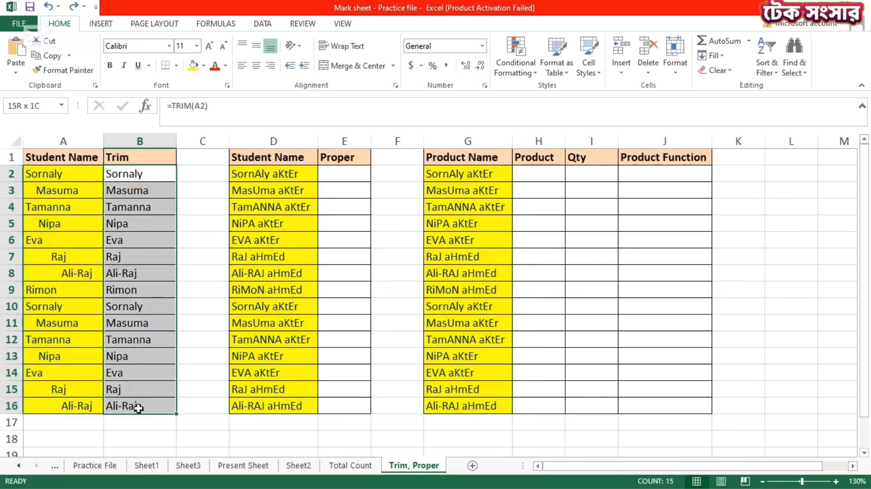
right_click(142, 178)
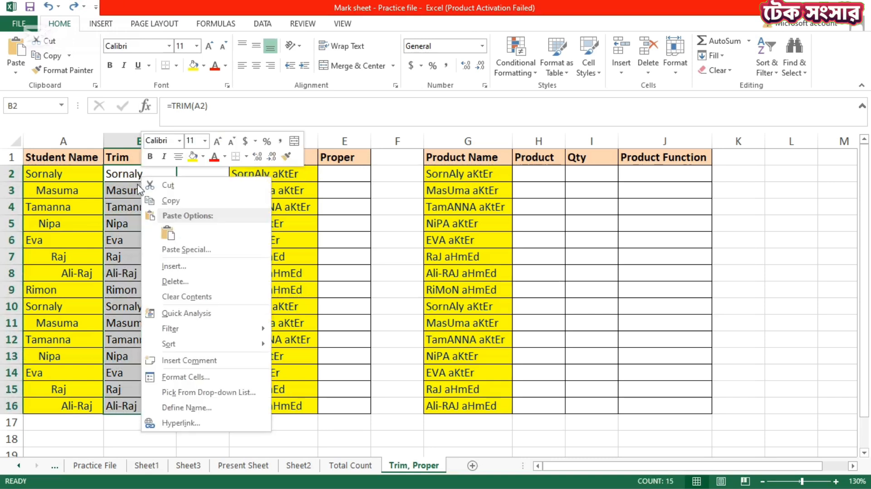
click(165, 201)
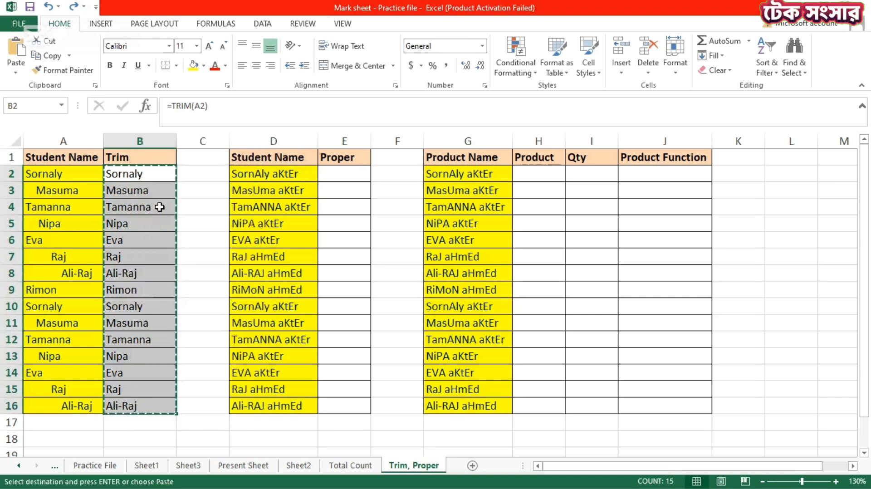
drag(72, 175, 77, 411)
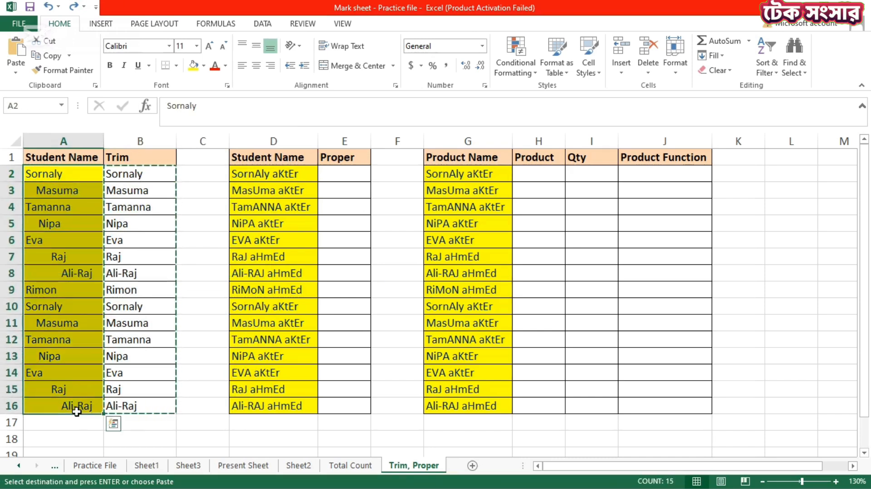
right_click(78, 229)
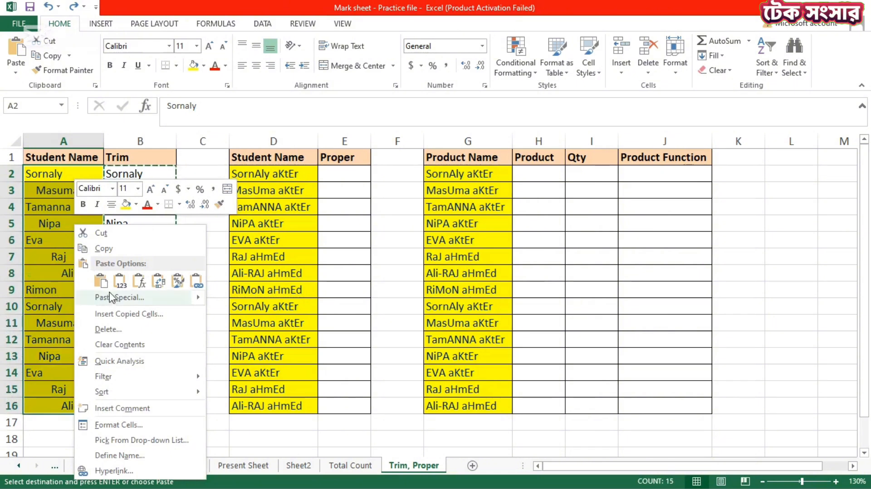
click(119, 282)
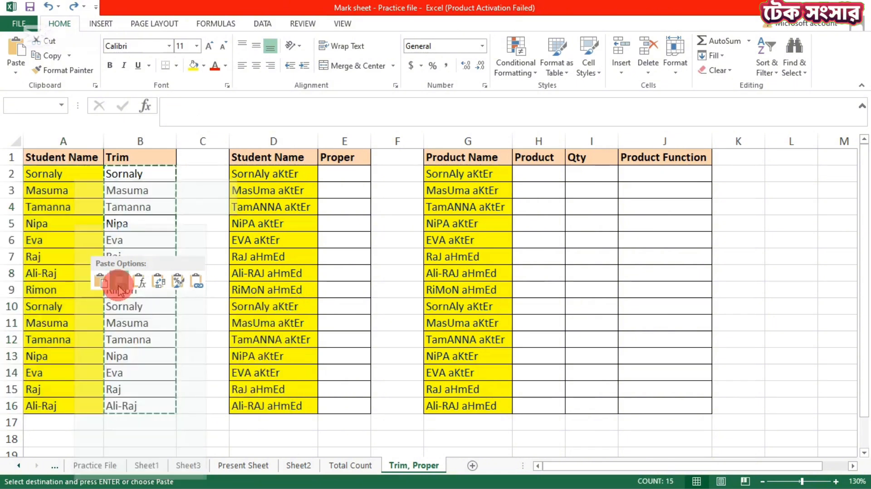
Delete the Trim helper column B
click(141, 143)
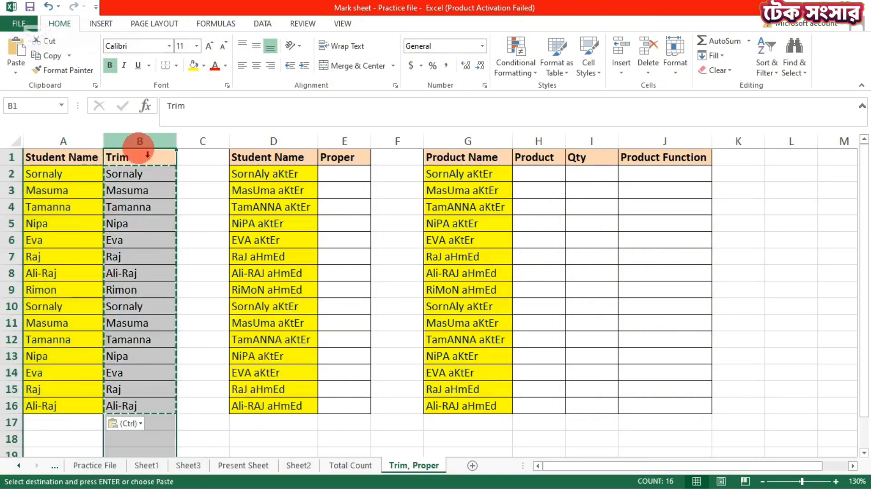
right_click(140, 144)
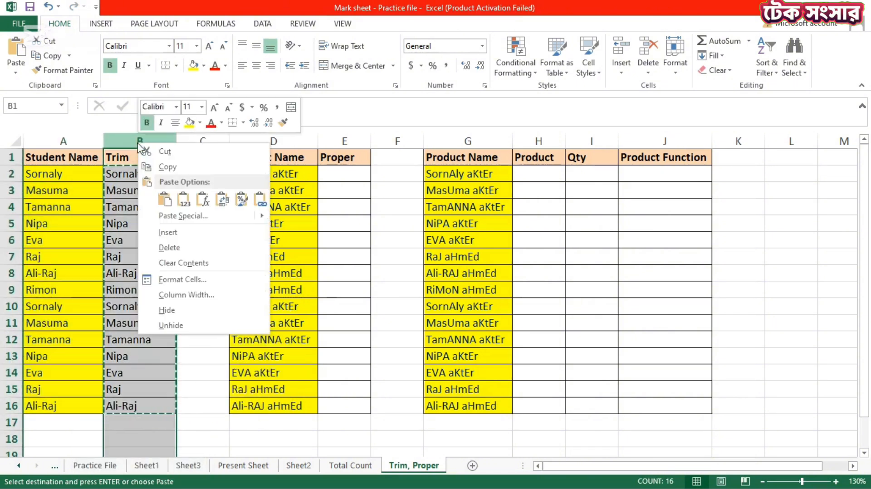
click(163, 248)
click(68, 240)
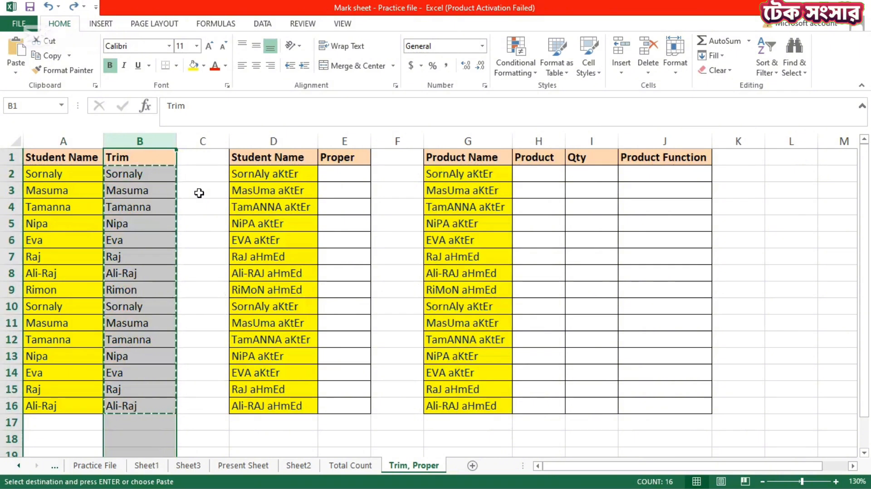
Undo the change that filled all of column B with the Trim heading
key(Escape)
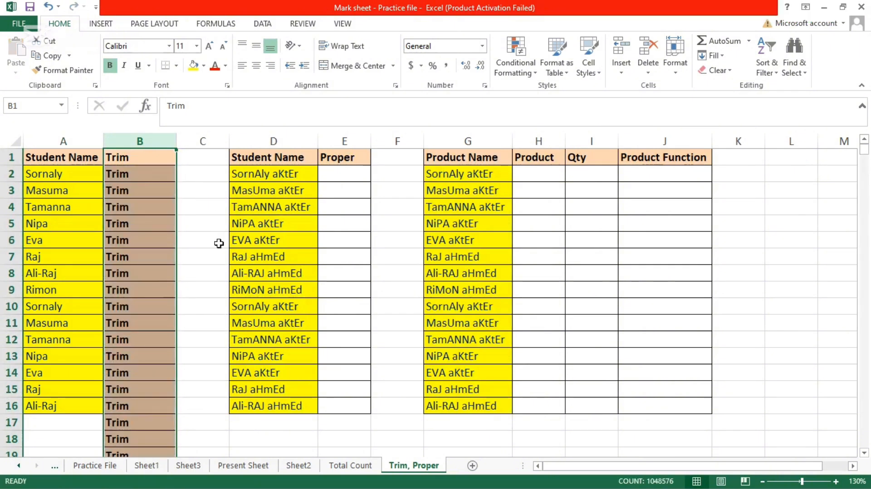
key(ctrl+z)
click(205, 194)
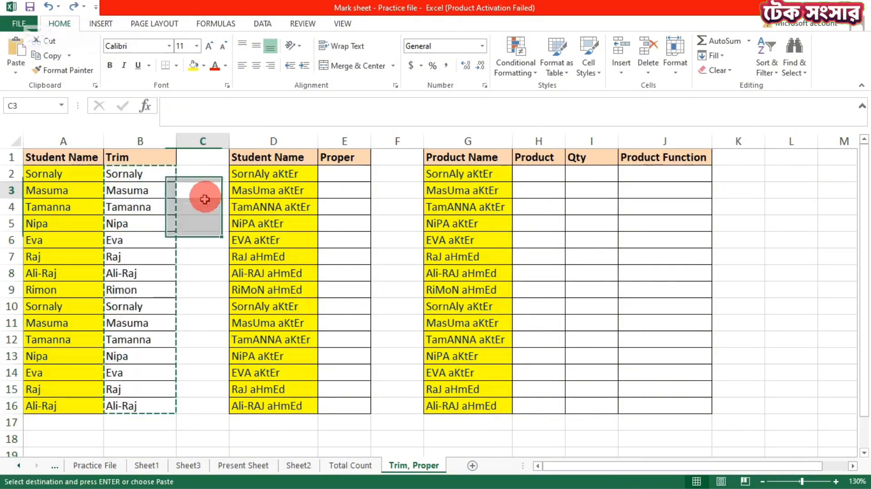
Examine the letter case of the student names in D2:D16 next to the empty Proper column
click(295, 176)
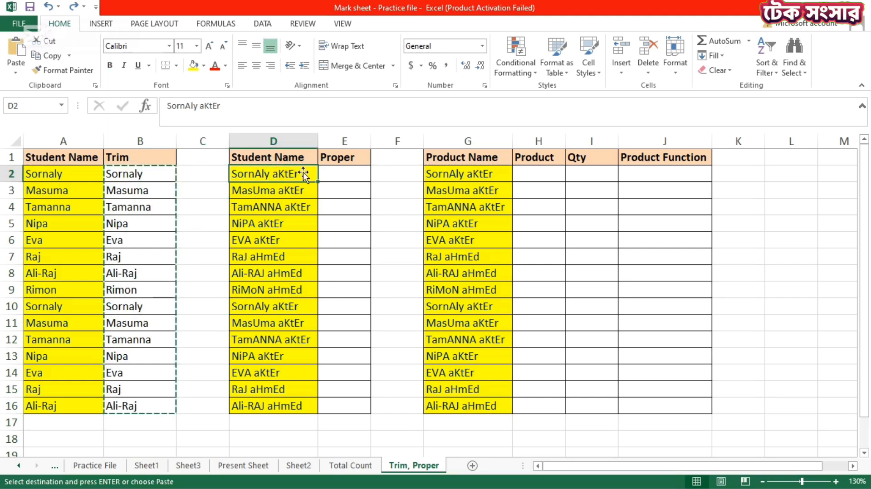
click(347, 178)
drag(293, 181, 277, 406)
click(349, 273)
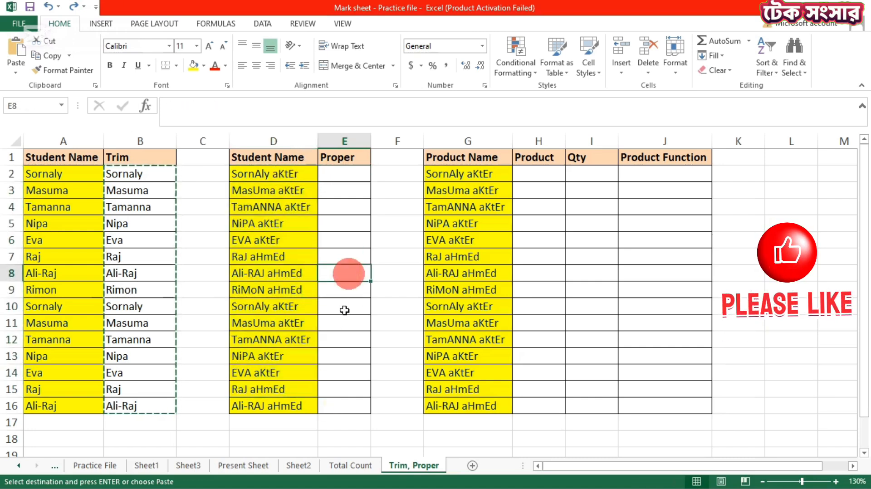
scroll(351, 313, up, 7)
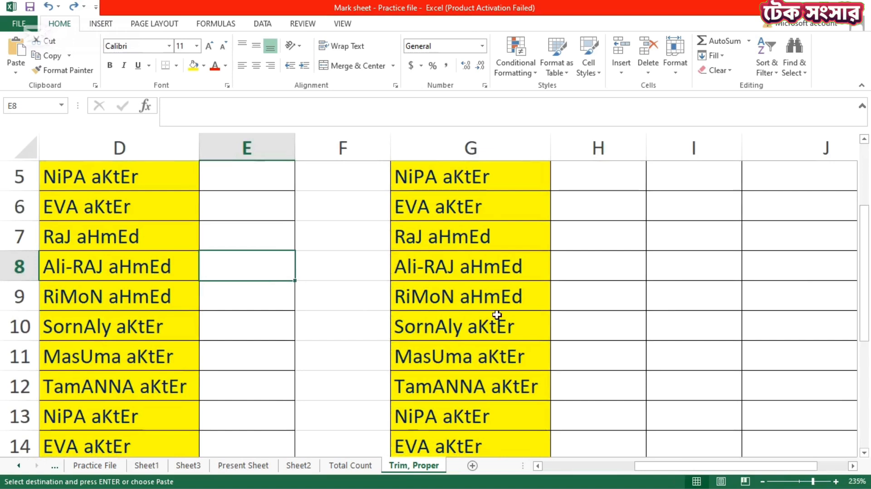
scroll(496, 314, down, 6)
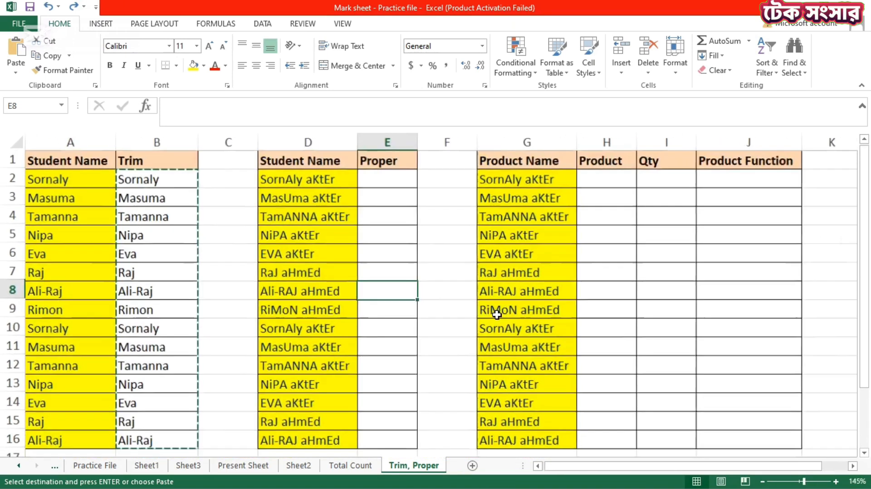
scroll(497, 314, down, 1)
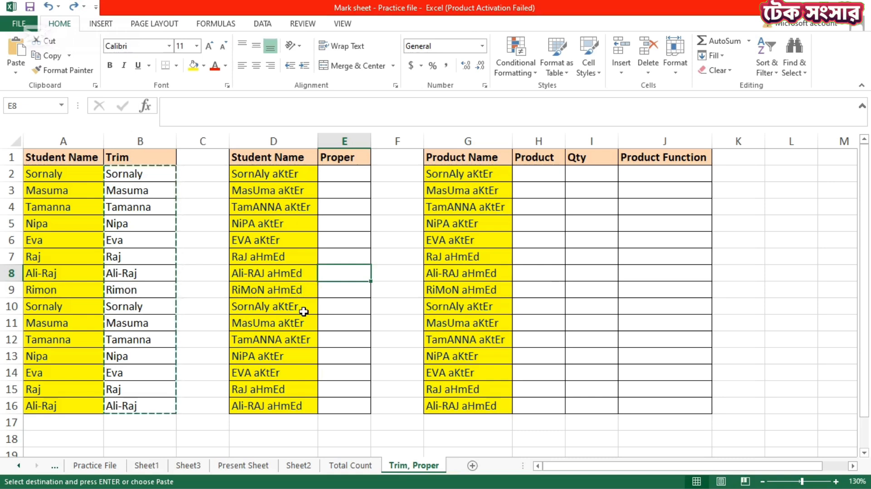
Enter the formula =PROPER(D2) in cell E2 of the Proper column
click(347, 177)
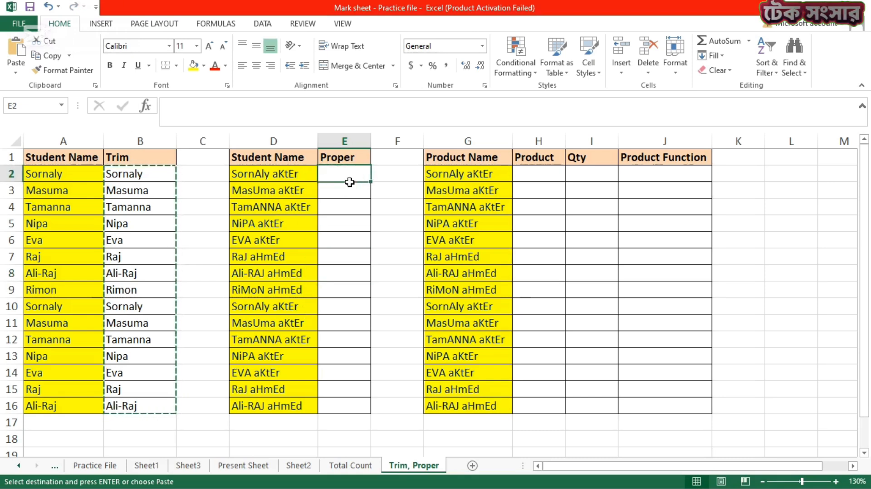
text(=)
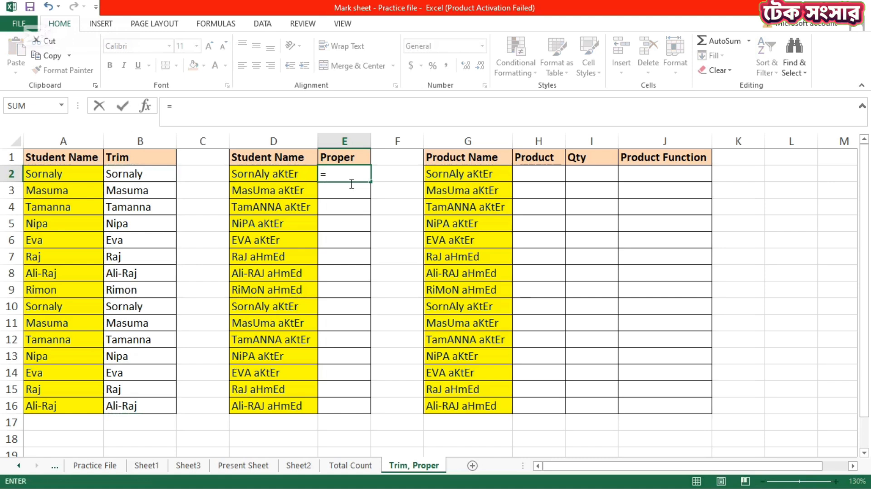
text(prop)
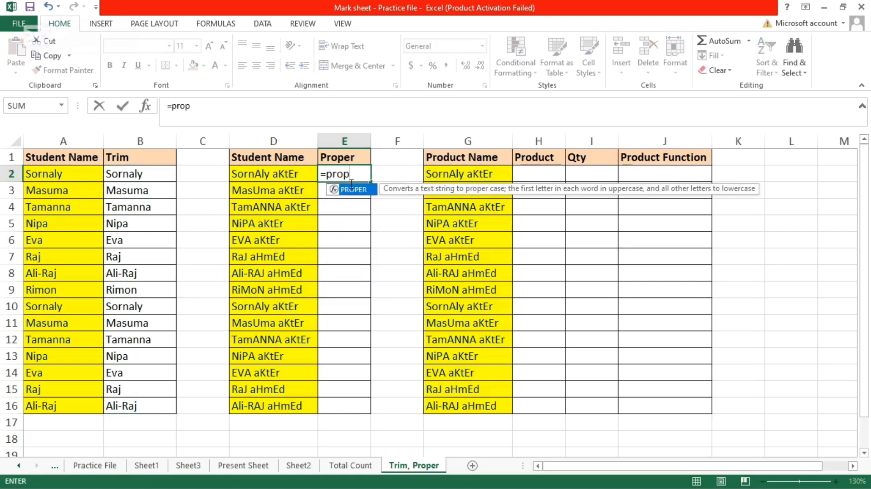
key(Tab)
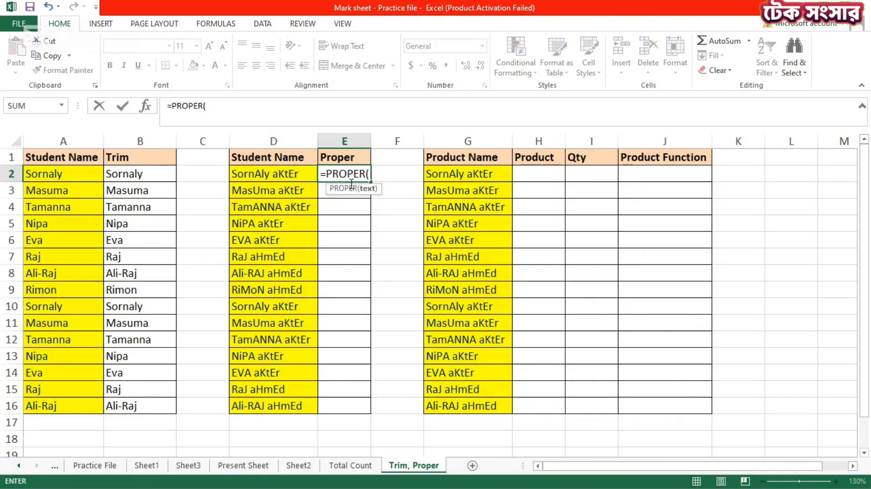
click(272, 177)
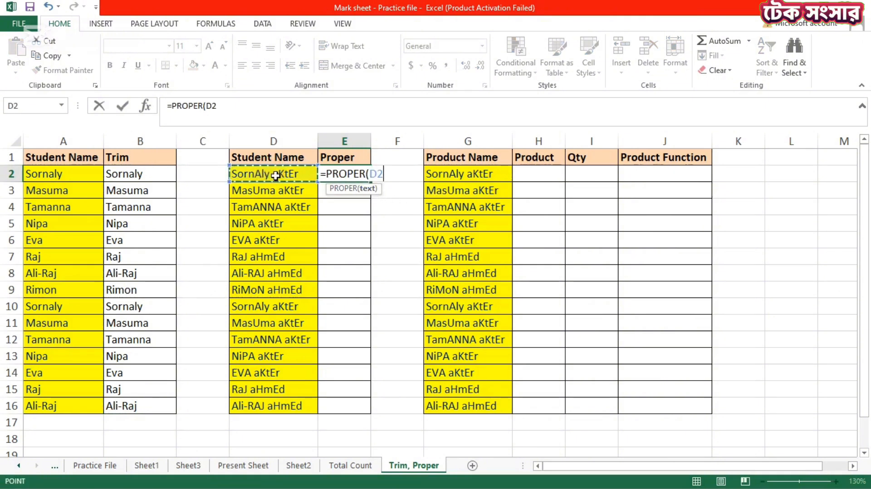
text())
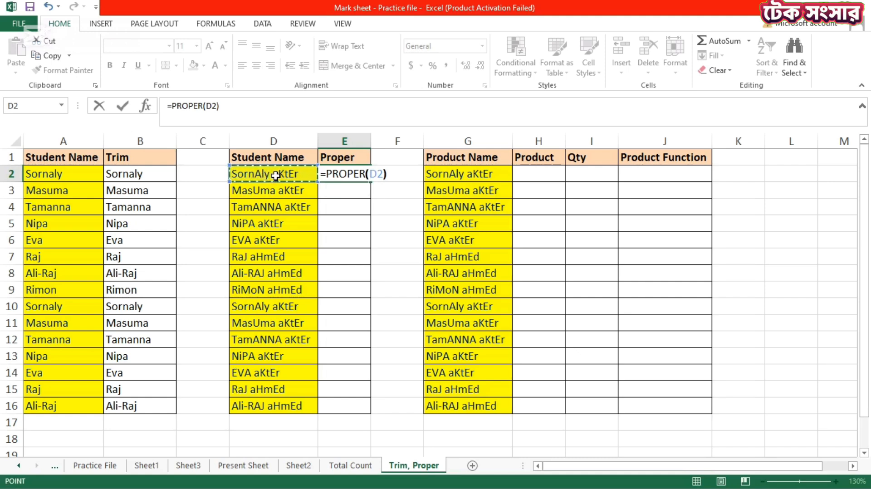
key(Return)
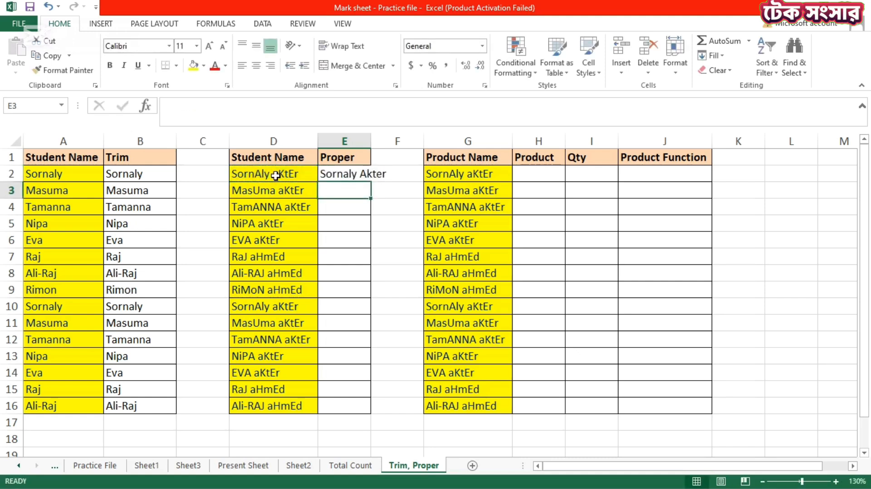
Widen column E to fit the name in E2 and fill the PROPER formula down to E16
double_click(370, 149)
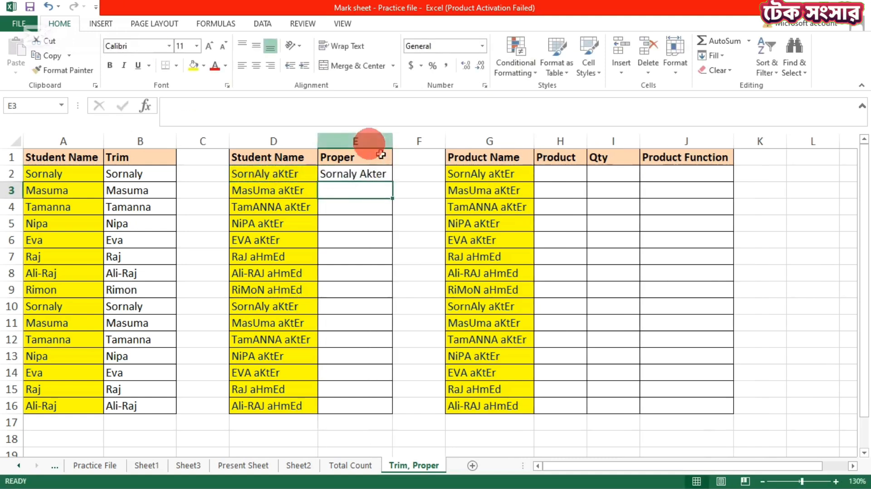
click(381, 175)
drag(392, 182, 397, 186)
double_click(397, 186)
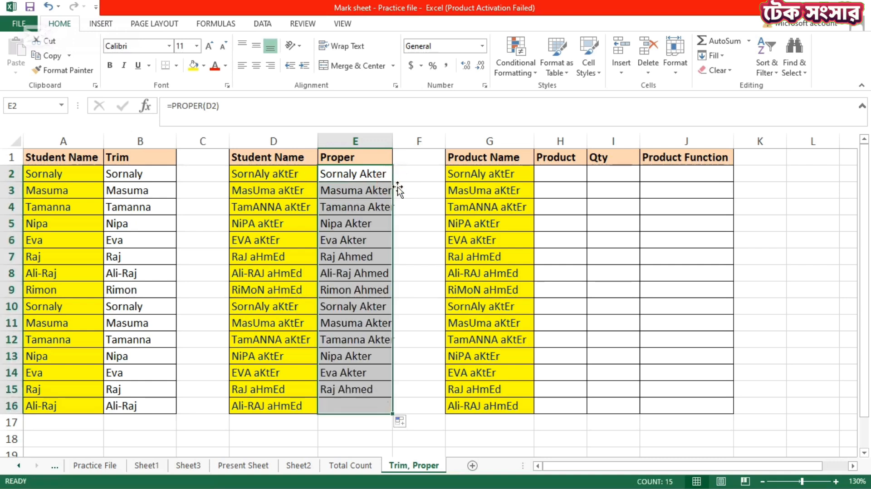
click(363, 243)
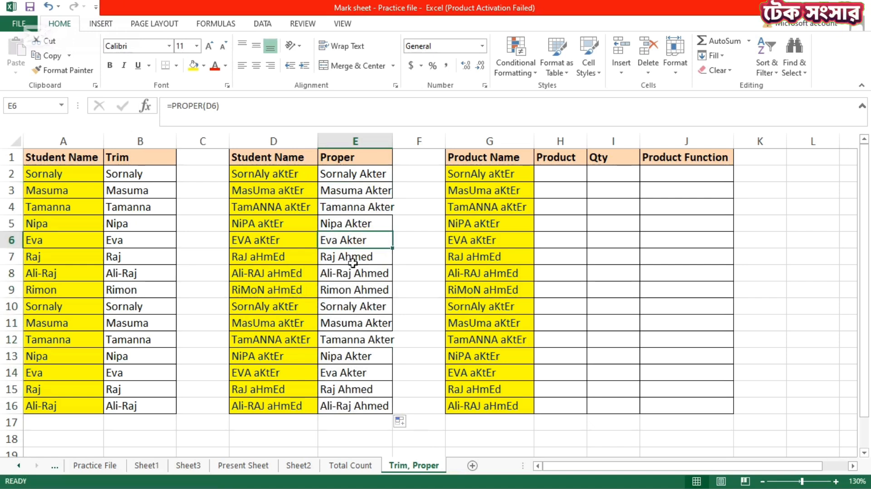
Copy the proper-case names in E2:E16 and paste them as values over the original names in D2:D16
mouse_move(357, 182)
mouse_down()
mouse_move(342, 174)
mouse_move(340, 406)
mouse_up()
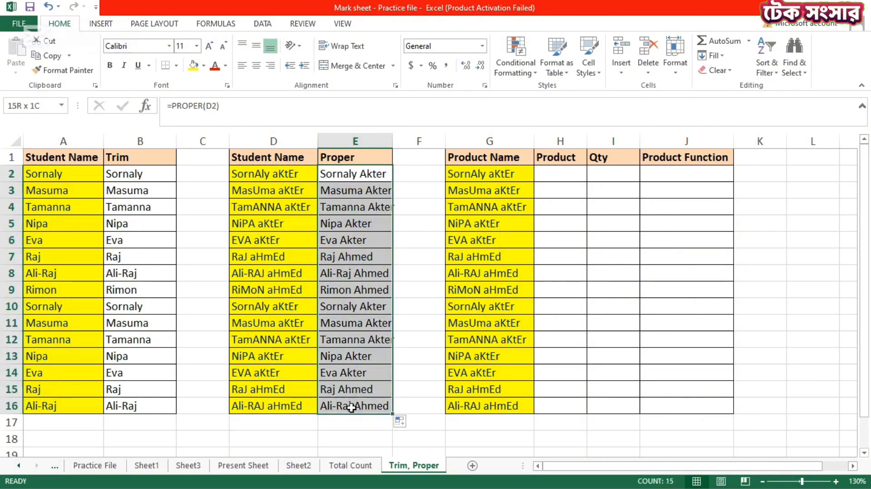
right_click(375, 228)
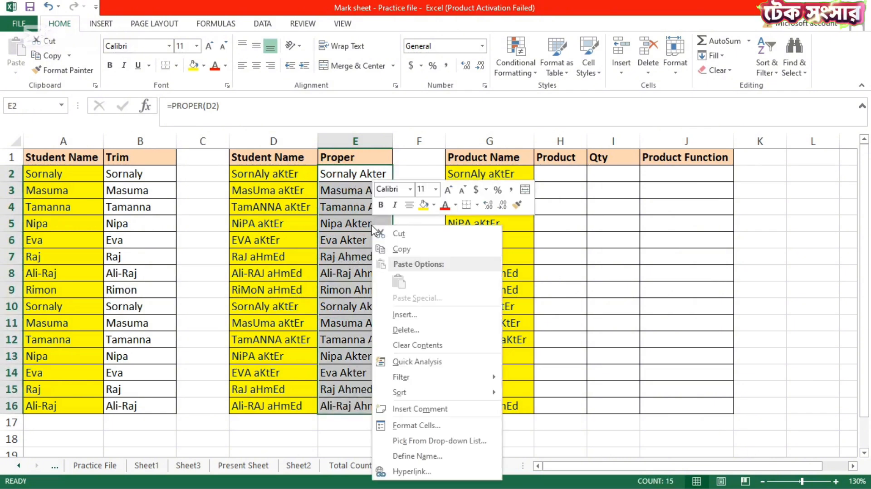
click(393, 249)
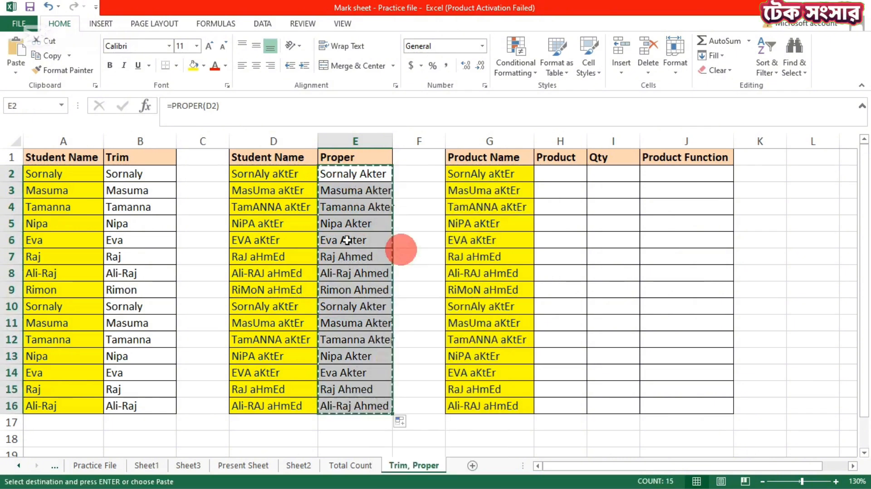
drag(280, 174, 280, 404)
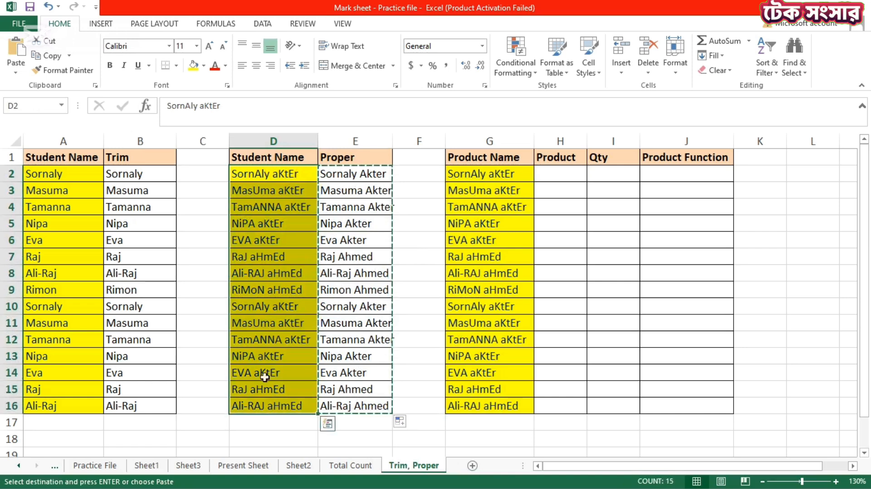
right_click(296, 228)
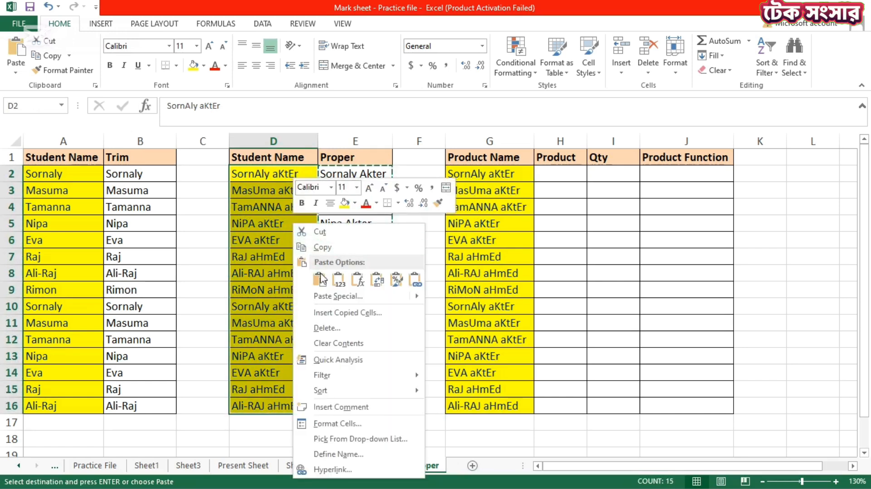
click(339, 282)
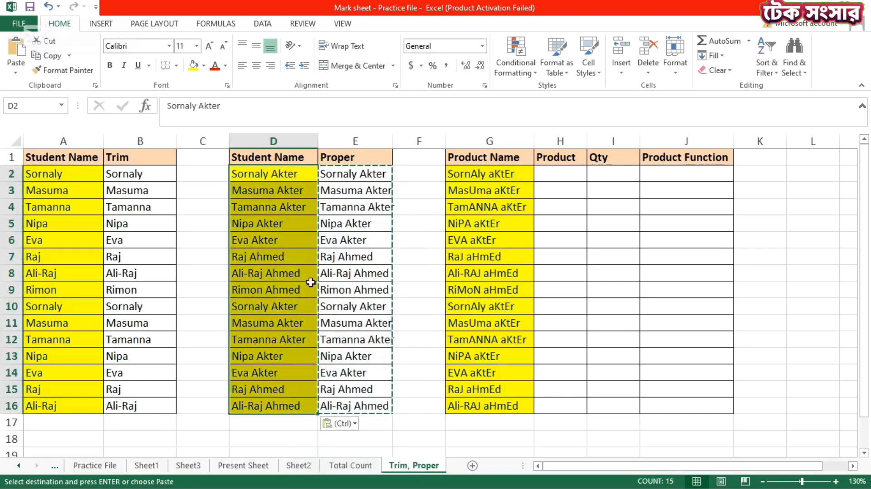
click(275, 255)
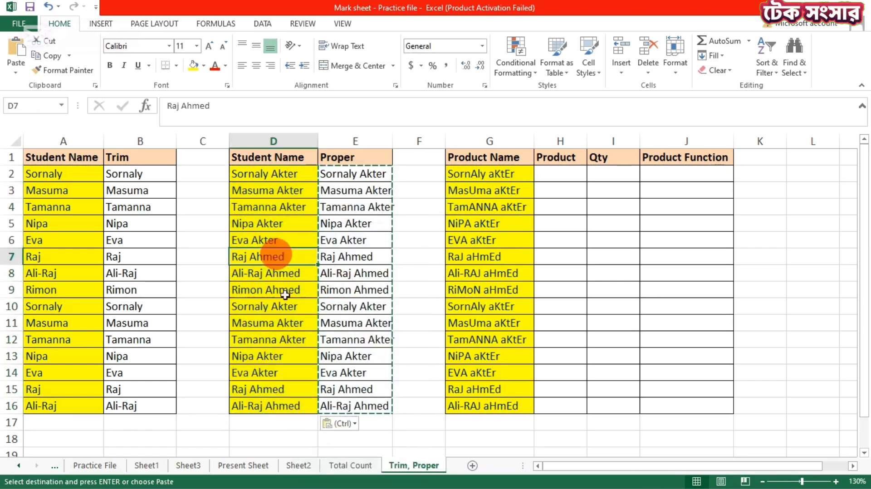
Delete the Proper helper column E
click(358, 142)
right_click(358, 142)
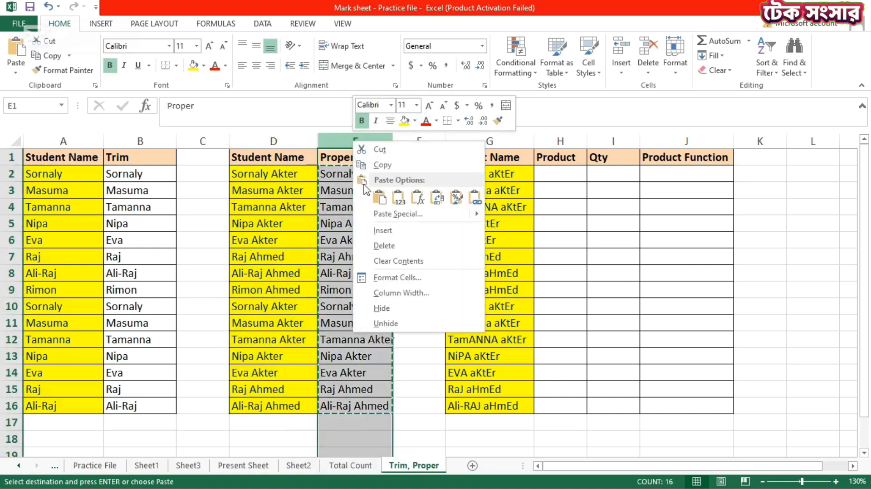
click(379, 246)
click(272, 240)
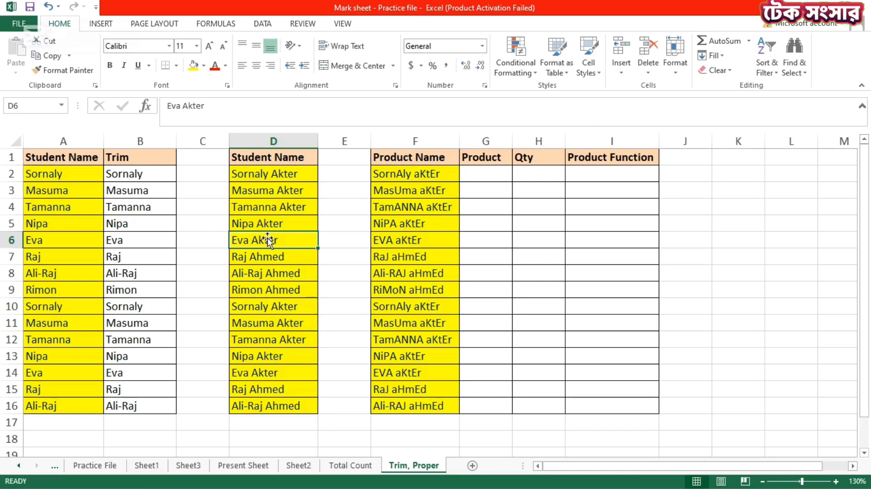
click(284, 311)
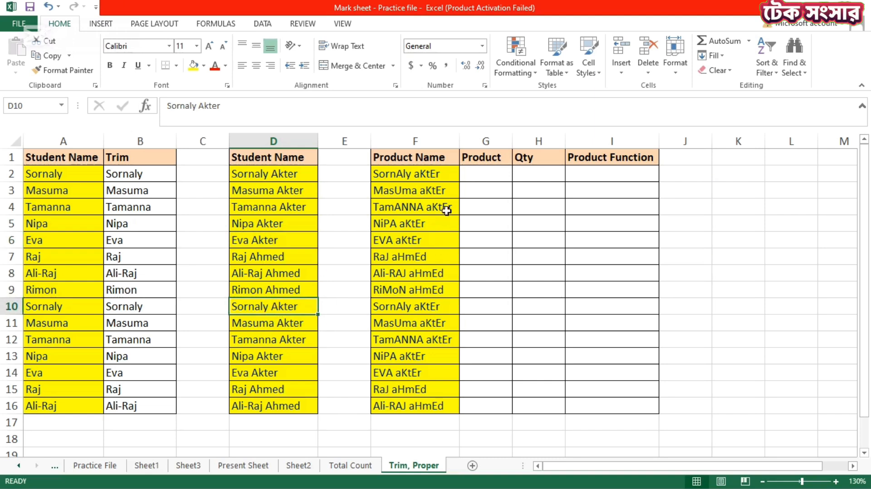
Fill the Product cells G2:G16 with 20 and the Qty cells H2:H16 with 5
click(438, 177)
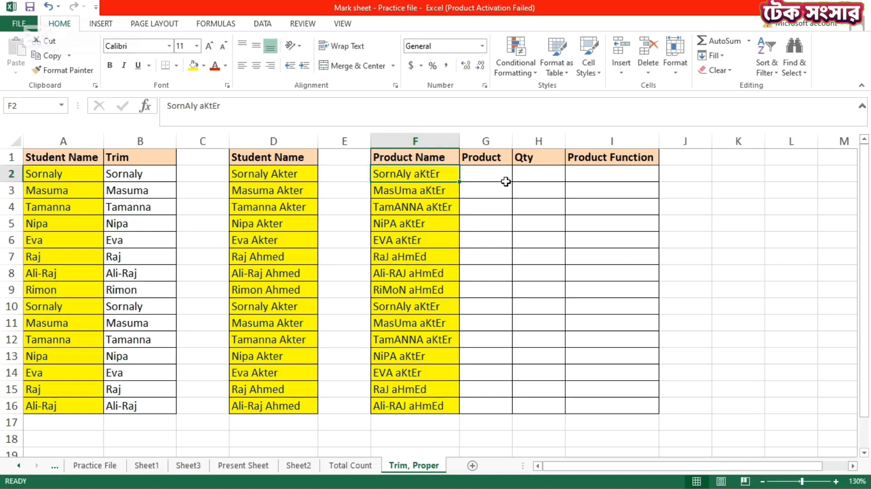
click(488, 174)
click(531, 177)
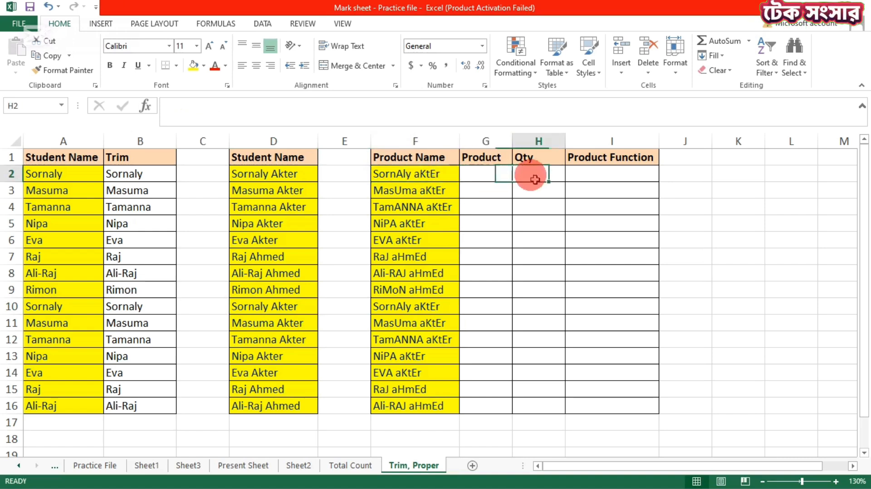
Enter =PRODUCT(G2:H2) in cell I2 of the Product Function column and fill it down to I16
click(607, 178)
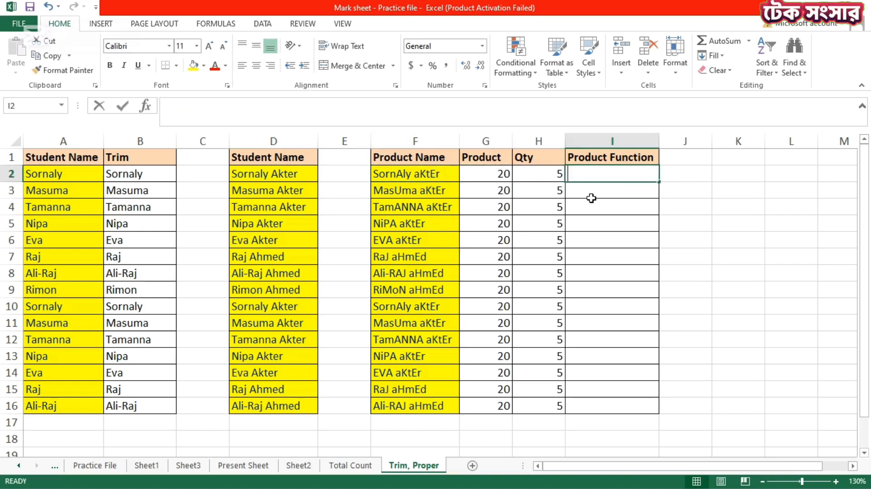
text(=produ)
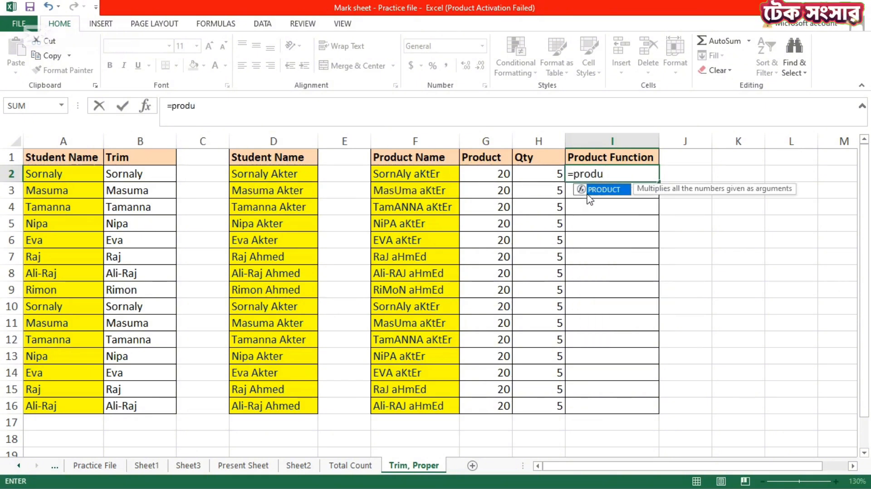
double_click(587, 192)
key(Left)
key(Left)
key(Left)
key(Right)
key(shift+Right)
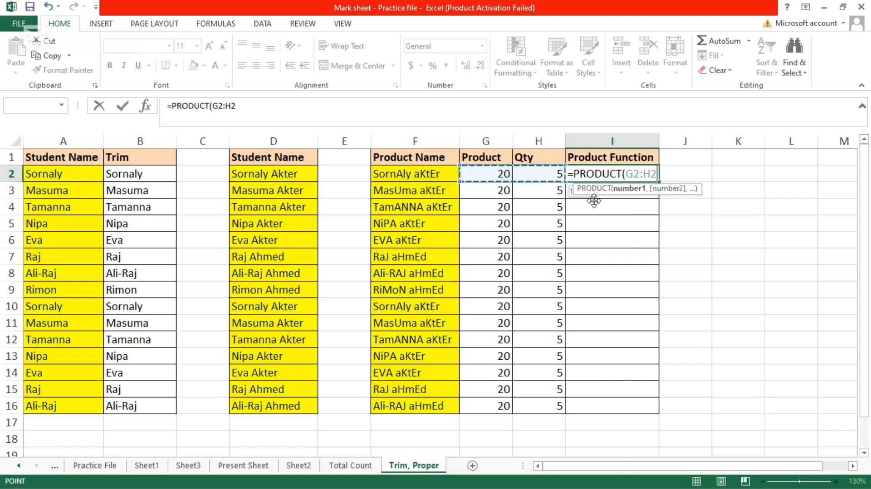
text())
key(Return)
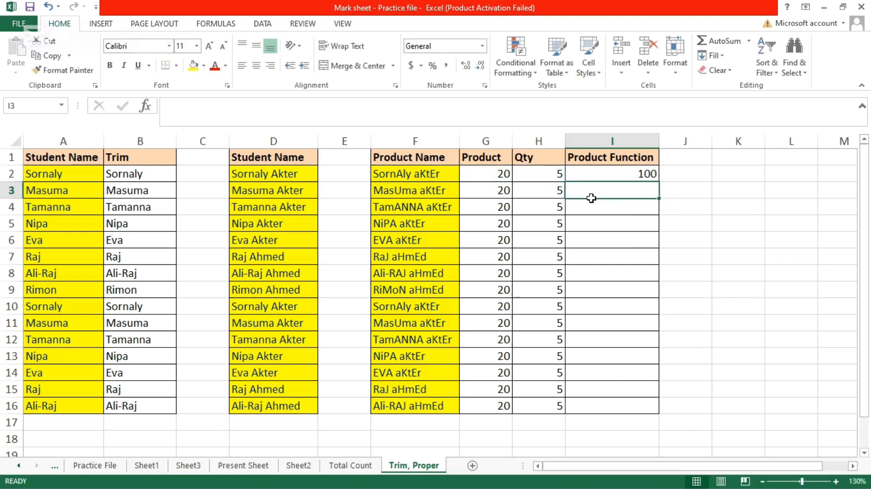
click(644, 174)
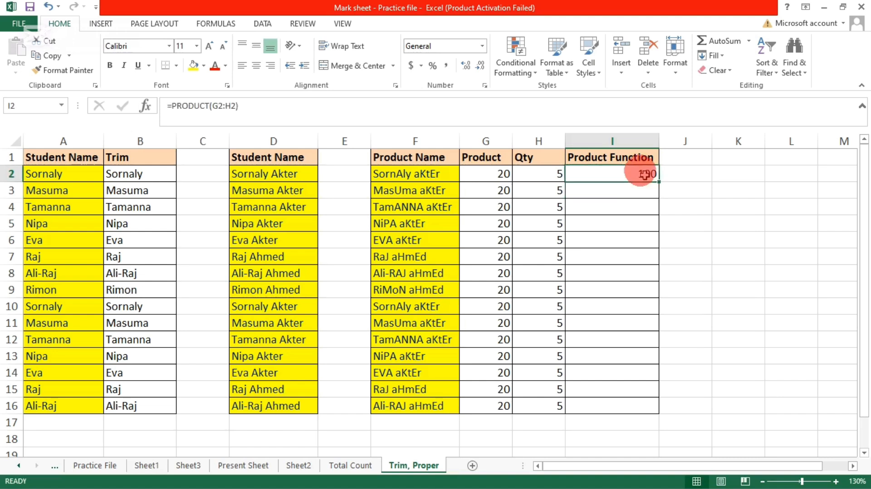
double_click(660, 183)
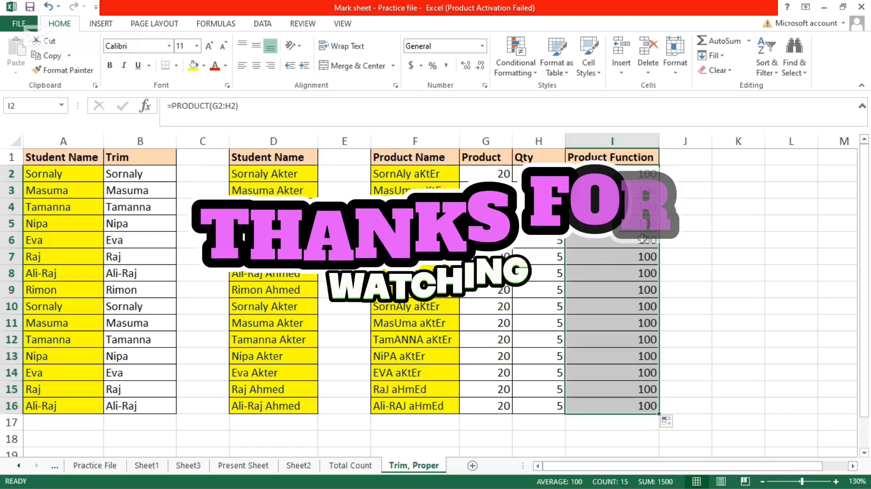